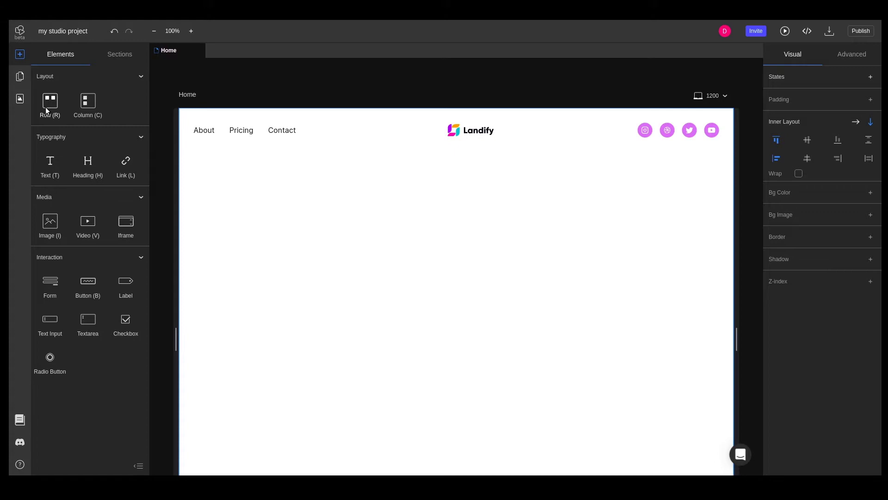
# Step: Add a row below the header with an image, and a Heading and Text stacked beside it
pyautogui.moveTo(45, 107); pyautogui.dragTo(275, 172)
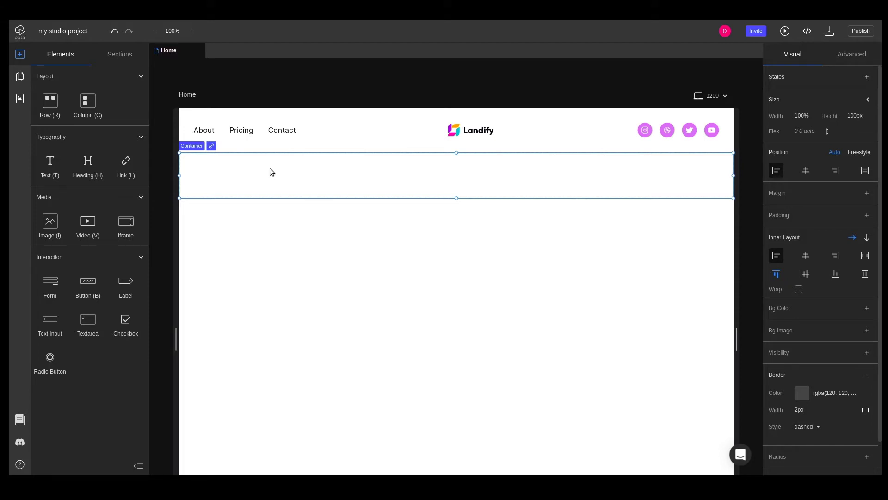
pyautogui.moveTo(51, 222); pyautogui.dragTo(480, 185)
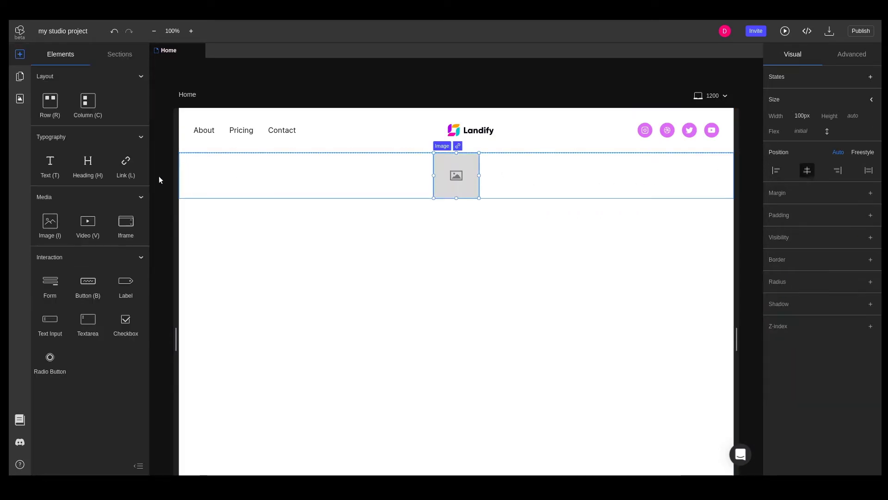
pyautogui.moveTo(88, 165); pyautogui.dragTo(331, 175)
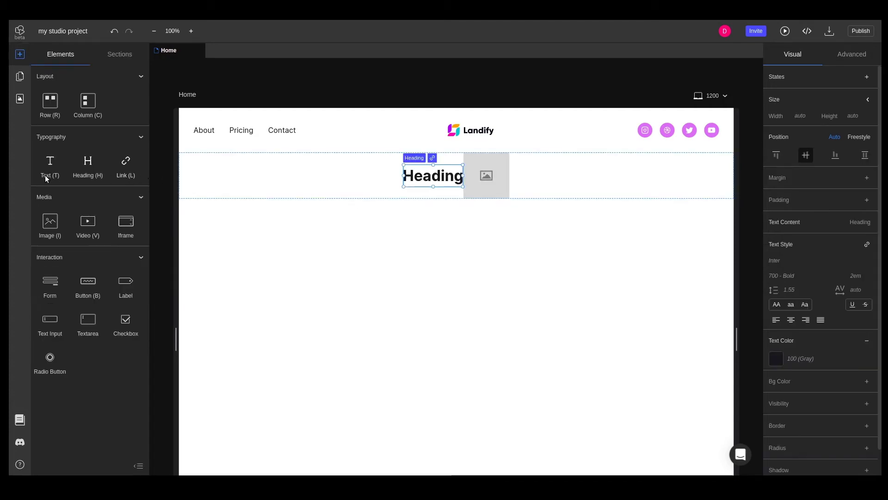
pyautogui.moveTo(50, 167); pyautogui.dragTo(440, 193)
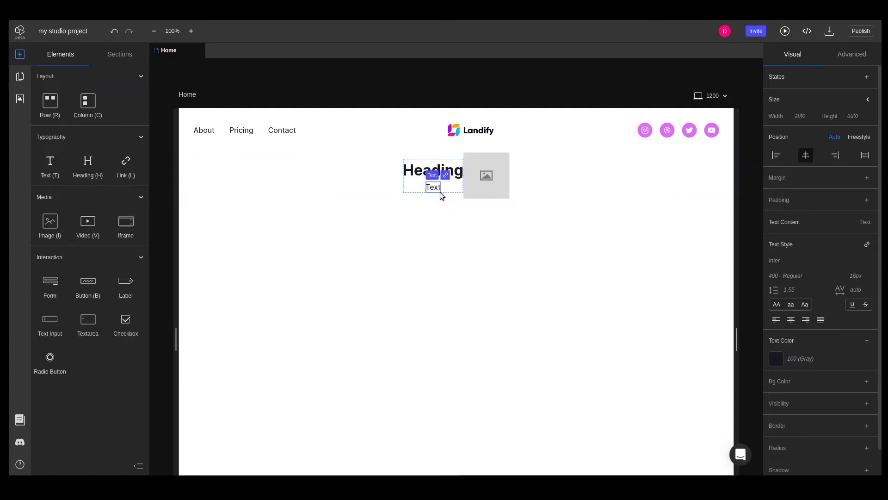
# Step: Select the inner heading-and-text container in Layers and add a Button into it
pyautogui.click(19, 77)
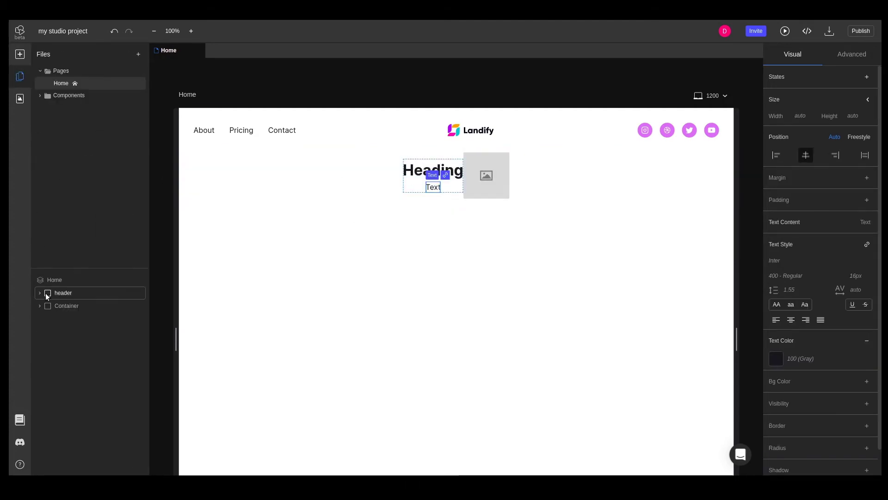
pyautogui.click(39, 305)
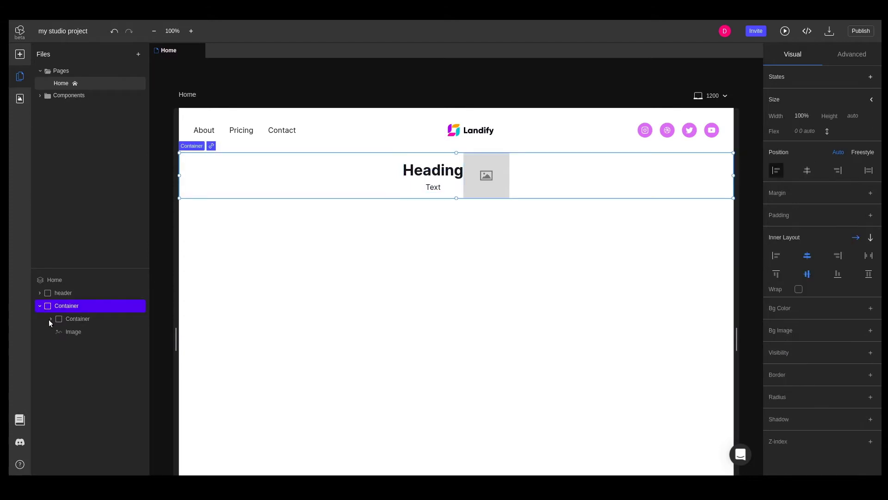
pyautogui.click(49, 320)
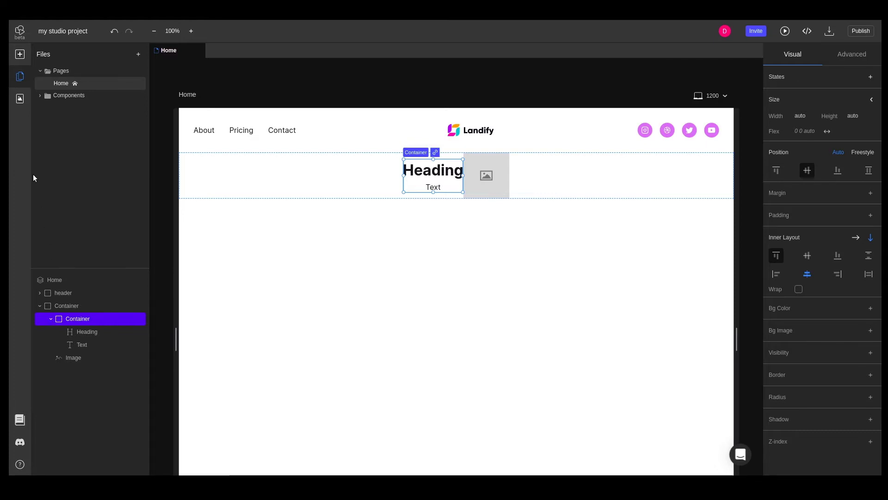
pyautogui.click(20, 54)
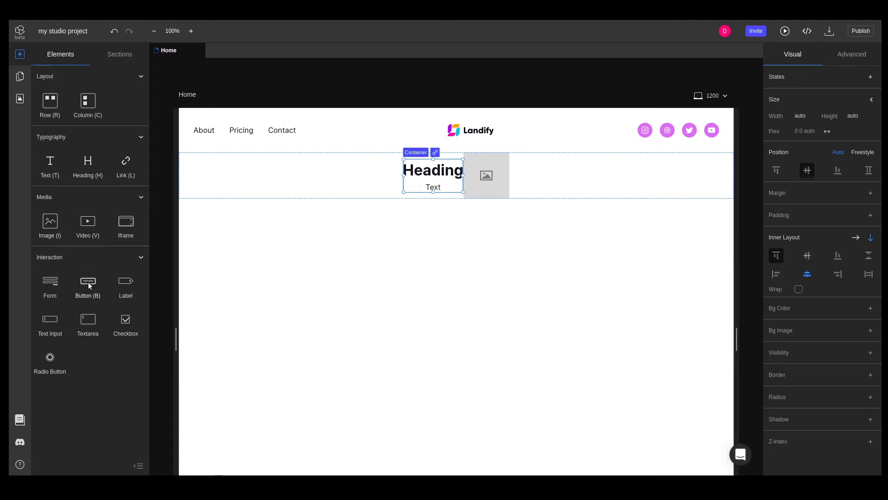
pyautogui.moveTo(88, 281); pyautogui.dragTo(434, 190)
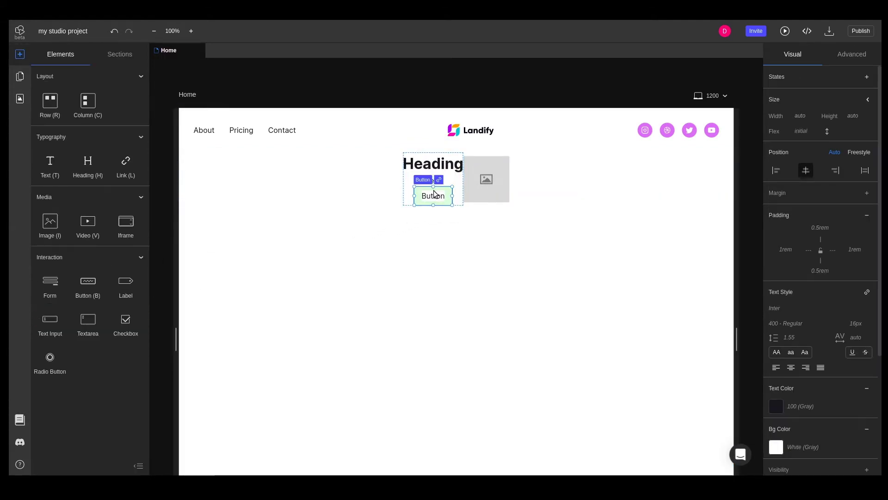
# Step: Replace the image placeholder with an Unsplash 'girl with laptop' photo, 500px wide
pyautogui.click(486, 182)
pyautogui.doubleClick(486, 181)
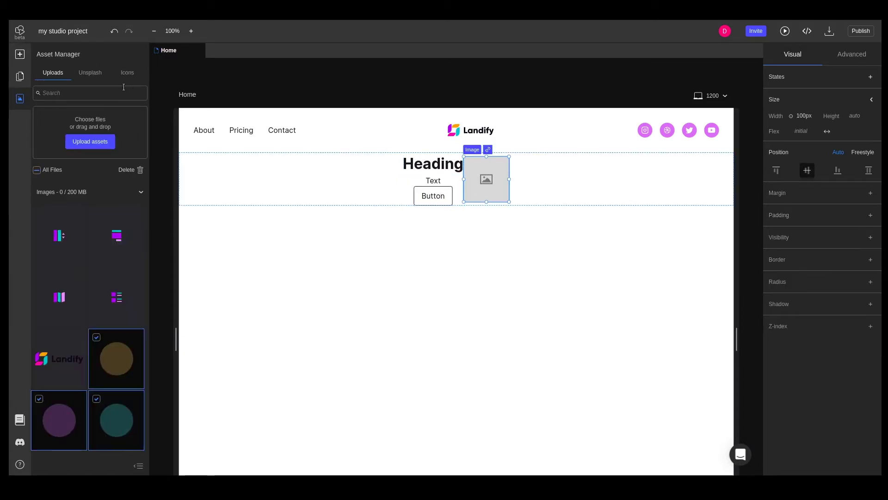
pyautogui.click(91, 73)
pyautogui.click(78, 93)
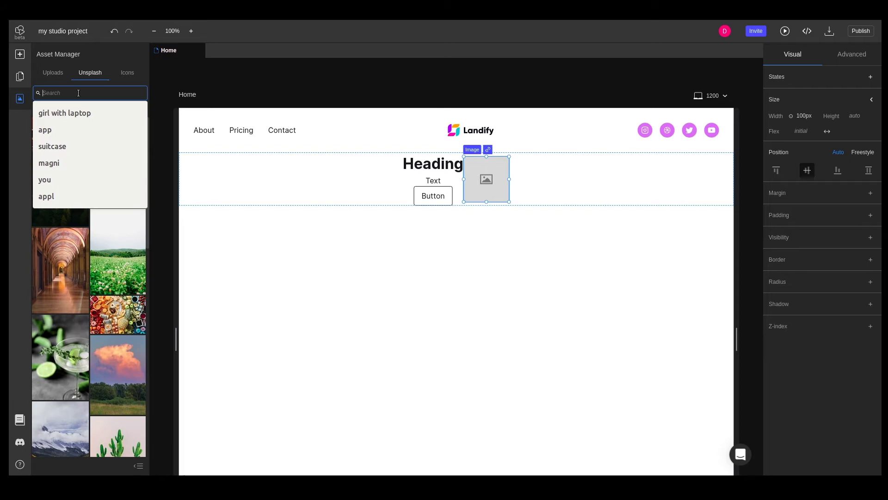
pyautogui.click(63, 116)
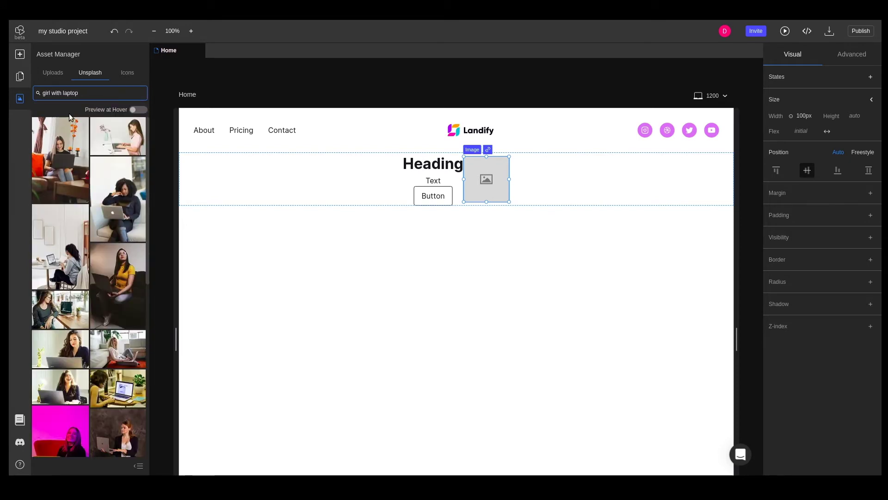
pyautogui.click(119, 350)
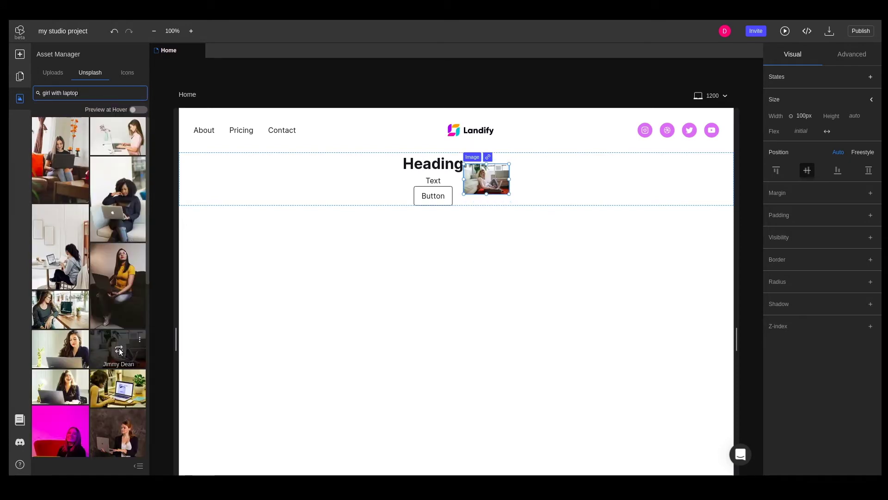
pyautogui.doubleClick(800, 116)
pyautogui.write('500')
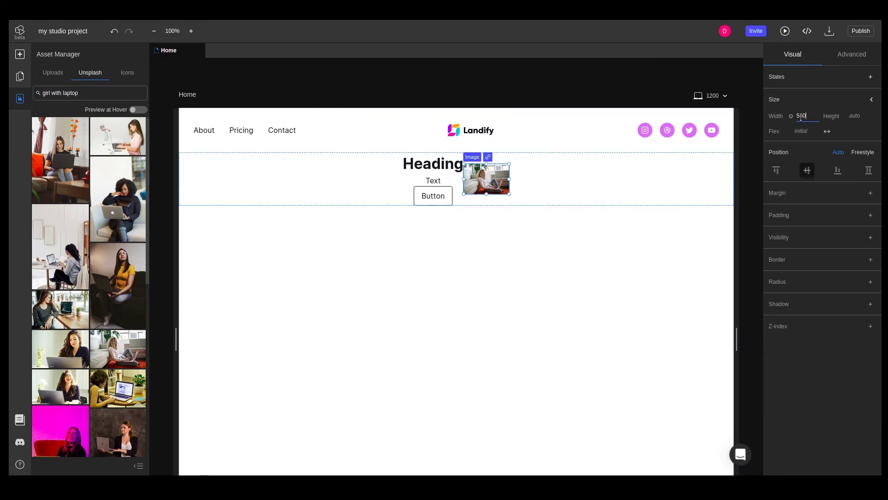
pyautogui.press('Return')
# Step: Add the custom CSS property transform: rotate(-10deg) to the photo
pyautogui.click(847, 56)
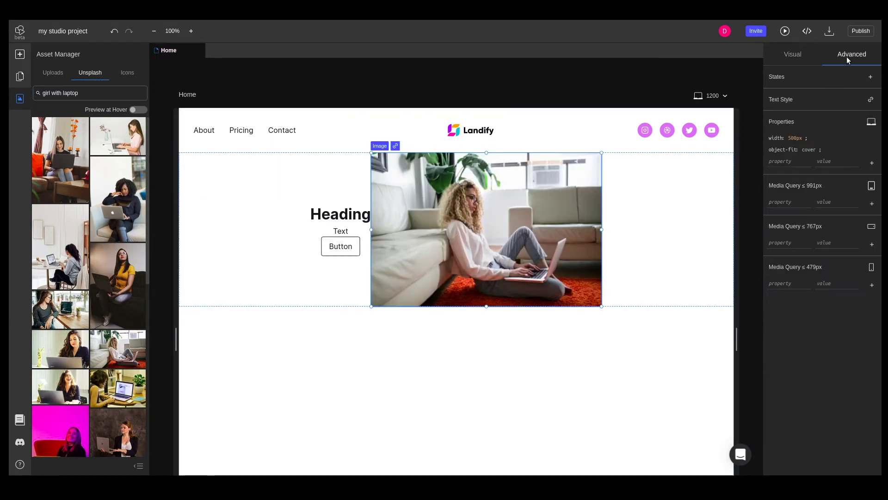
pyautogui.click(772, 163)
pyautogui.write('transform')
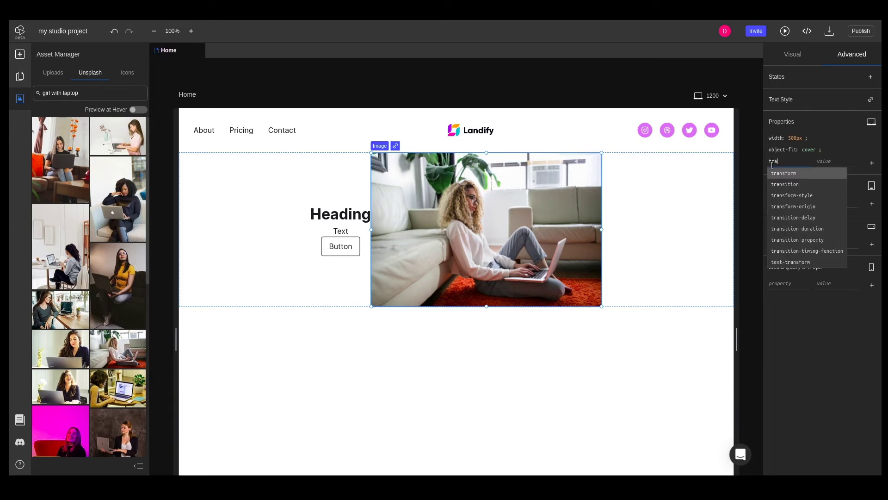
pyautogui.press('Return')
pyautogui.write('rota')
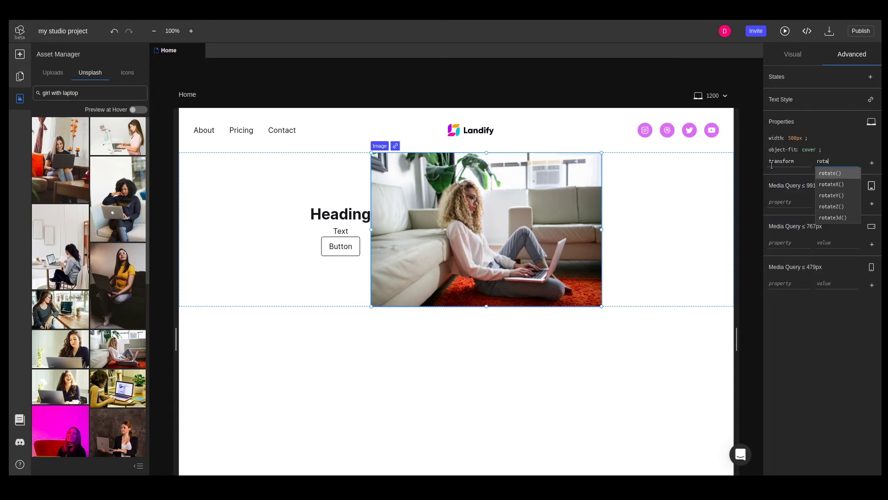
pyautogui.write('te(')
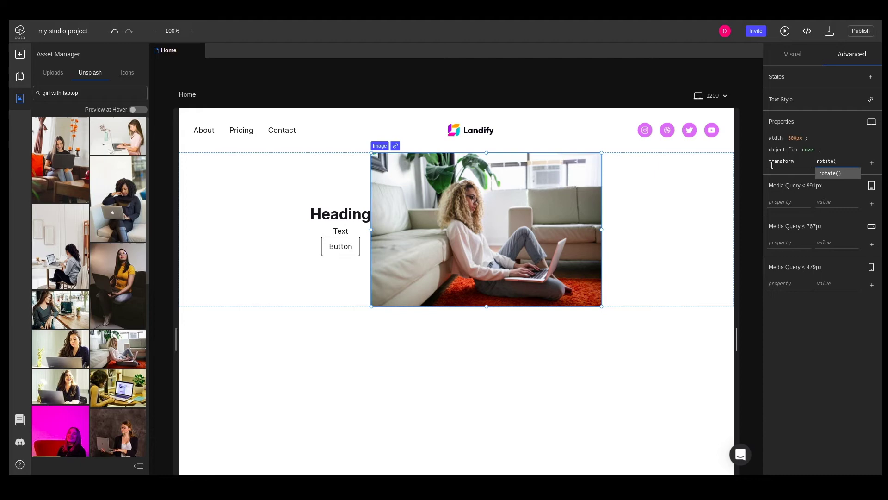
pyautogui.press('BackSpace')
pyautogui.write('(-')
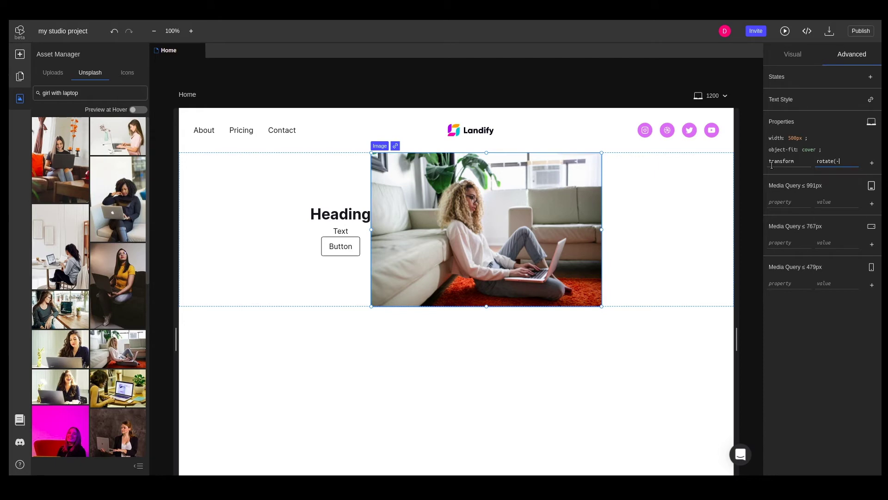
pyautogui.write('10deg)')
pyautogui.press('Return')
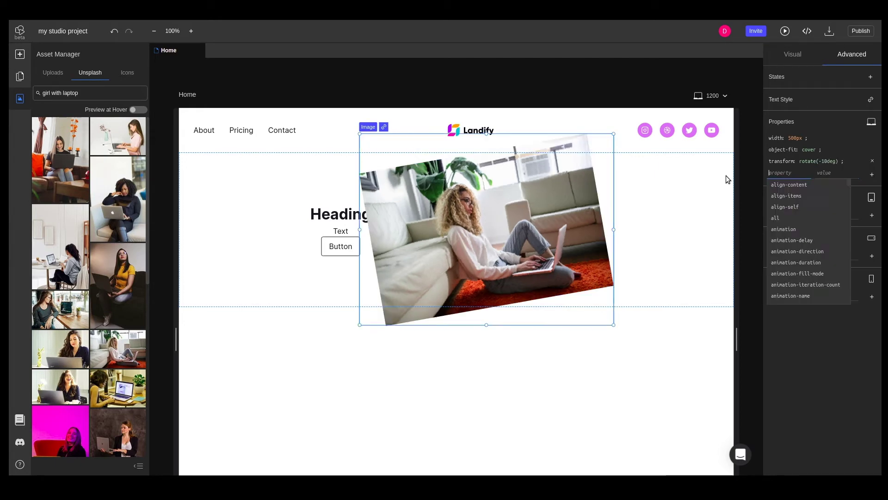
# Step: Apply the Headline1 text style to the Heading
pyautogui.click(343, 213)
pyautogui.click(783, 57)
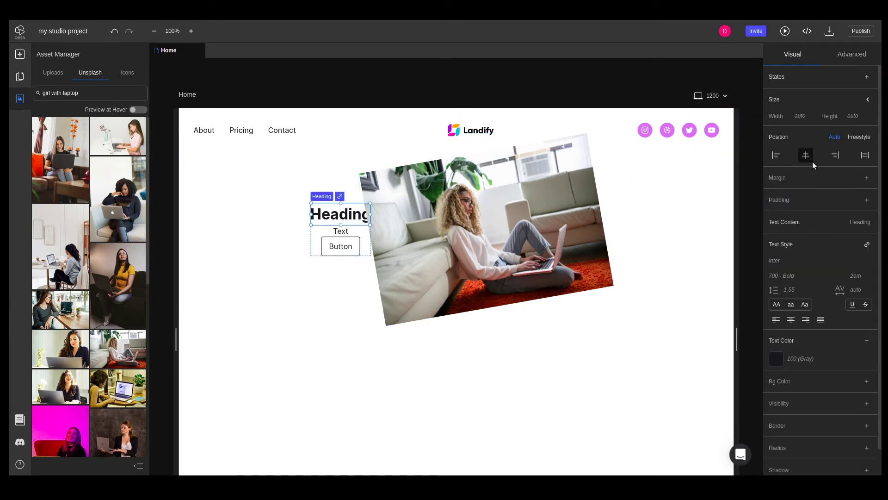
pyautogui.click(867, 245)
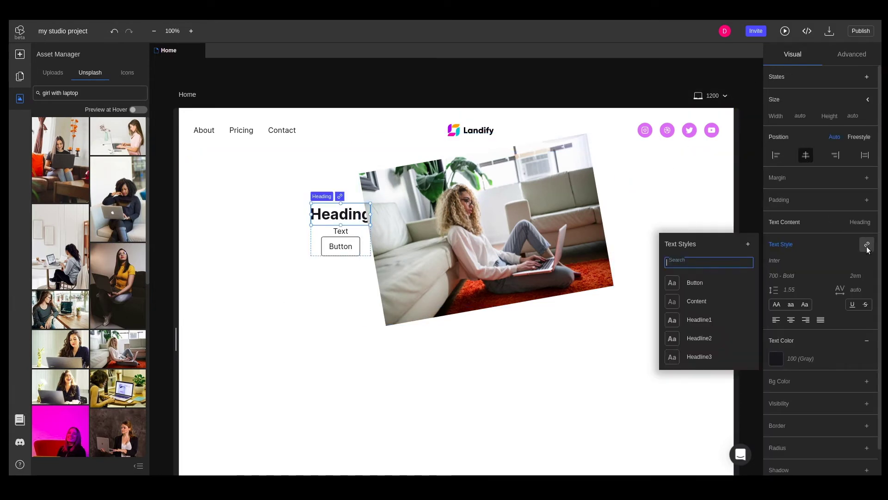
pyautogui.click(697, 319)
# Step: Give the button the Button text style, White (Gray) text, 700 (Primary) background and HalfUnit vertical padding
pyautogui.click(339, 261)
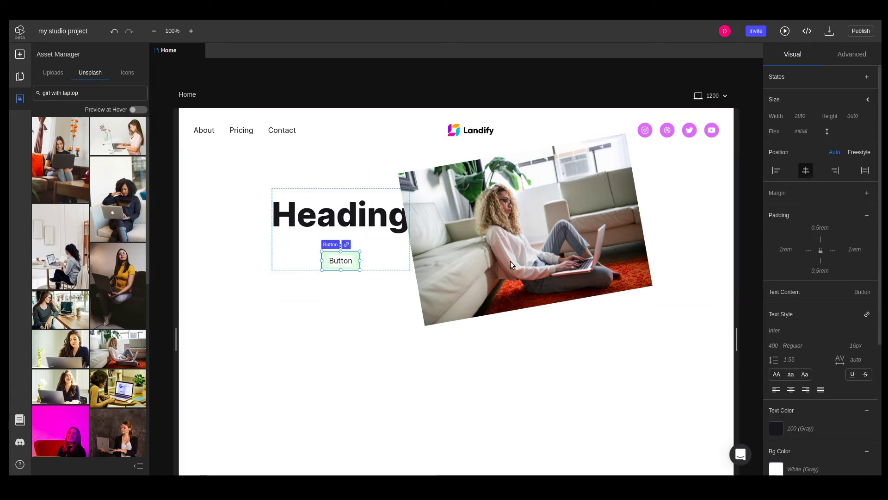
pyautogui.click(868, 315)
pyautogui.click(706, 302)
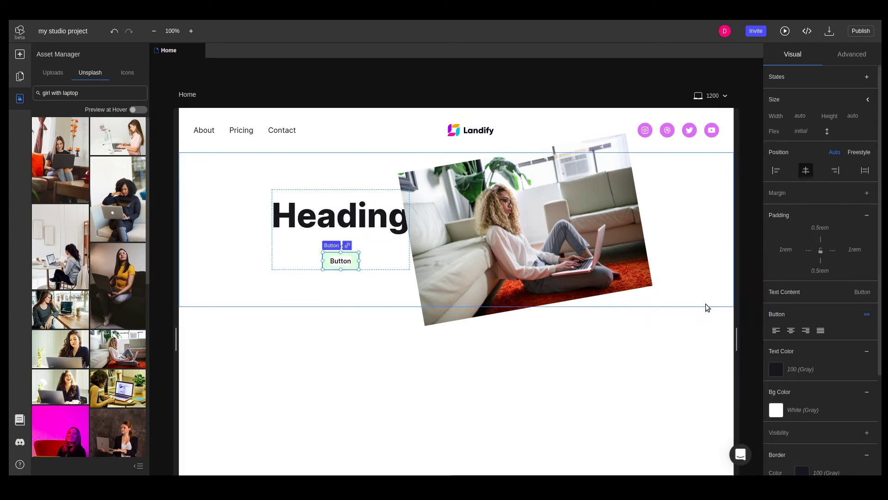
pyautogui.click(803, 369)
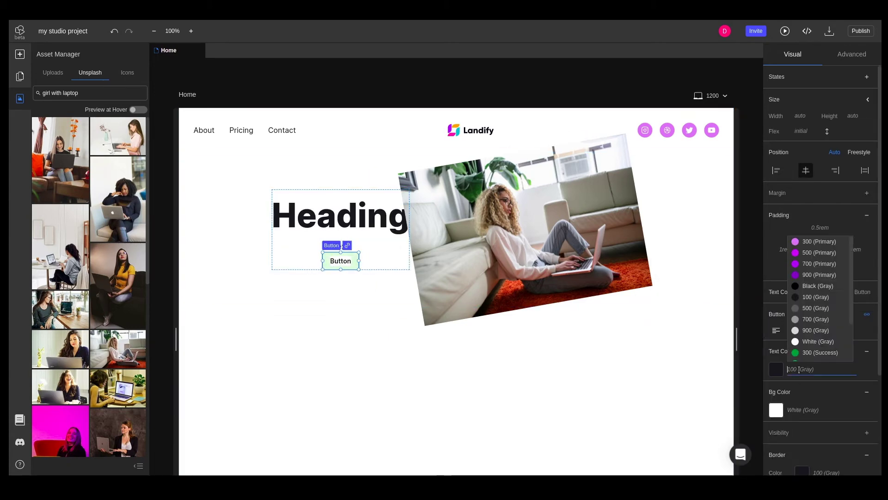
pyautogui.click(809, 340)
pyautogui.click(801, 411)
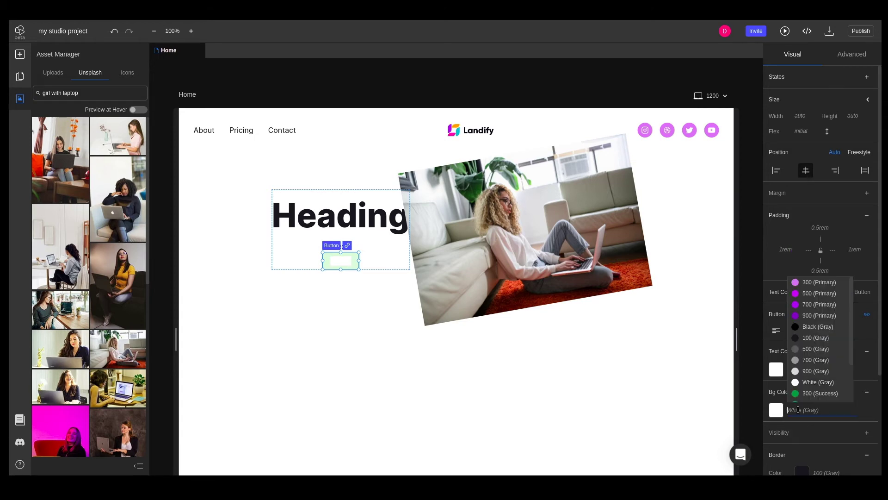
pyautogui.click(808, 303)
pyautogui.click(820, 227)
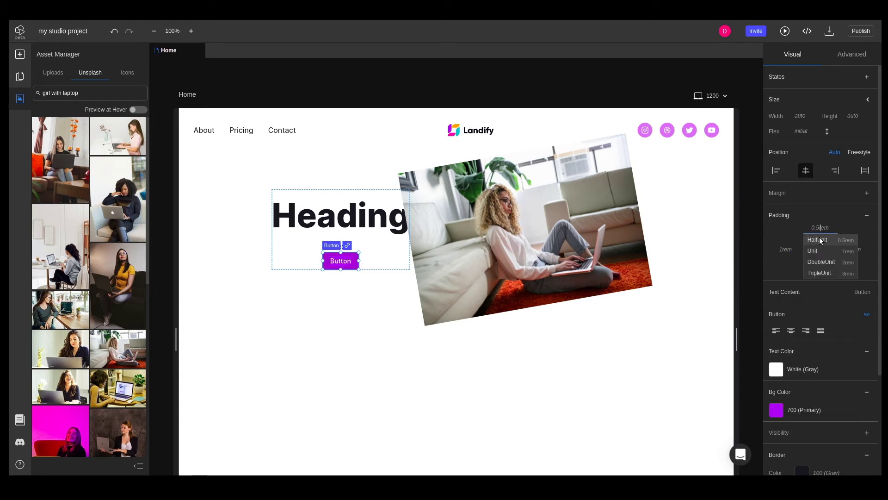
pyautogui.click(820, 239)
# Step: Set the button's side padding to DoubleUnit, and left-align the heading group with flex initial
pyautogui.click(786, 249)
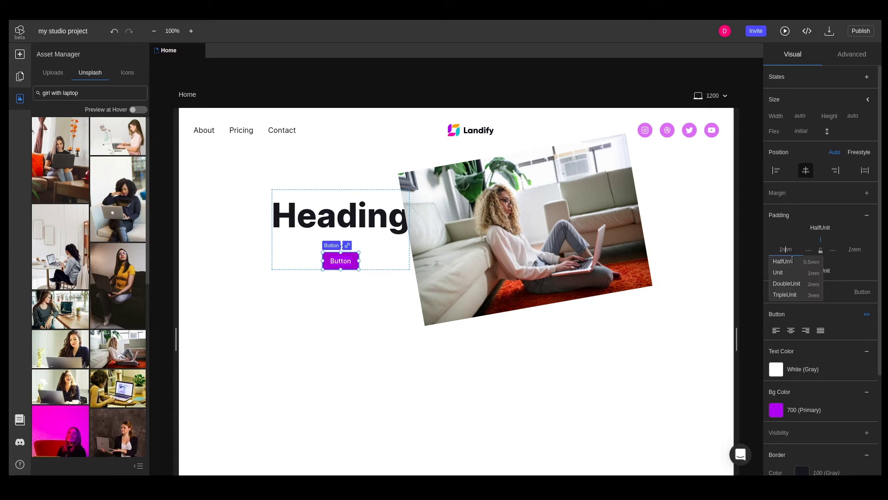
pyautogui.click(790, 284)
pyautogui.click(382, 253)
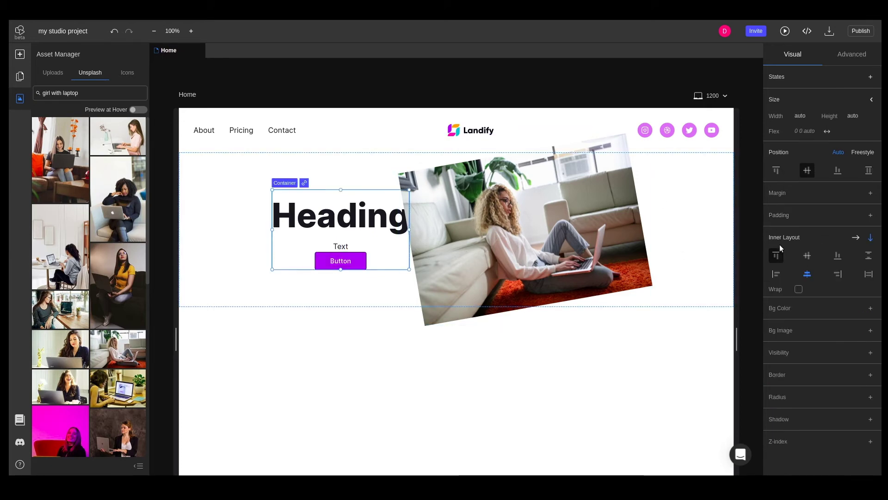
pyautogui.click(776, 274)
pyautogui.click(804, 132)
pyautogui.write('initial')
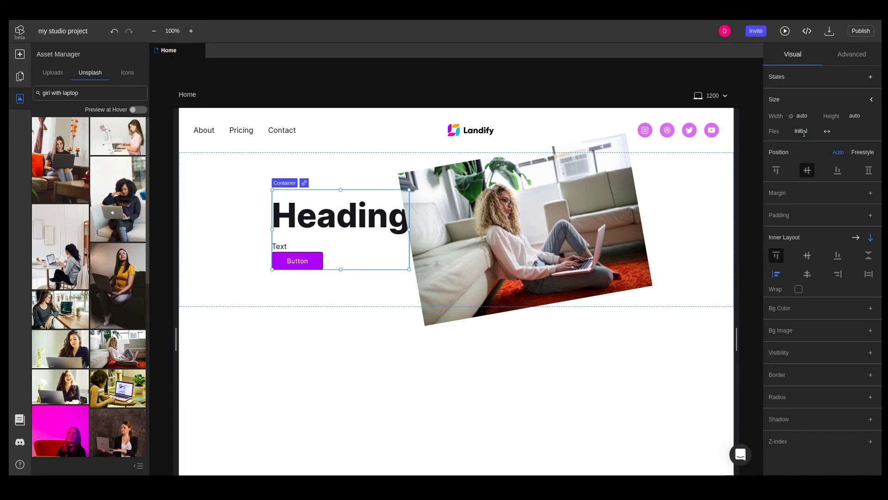
# Step: Give the hero section a TripleUnit margin and DoubleUnit padding on all four sides
pyautogui.click(690, 254)
pyautogui.click(869, 193)
pyautogui.click(822, 249)
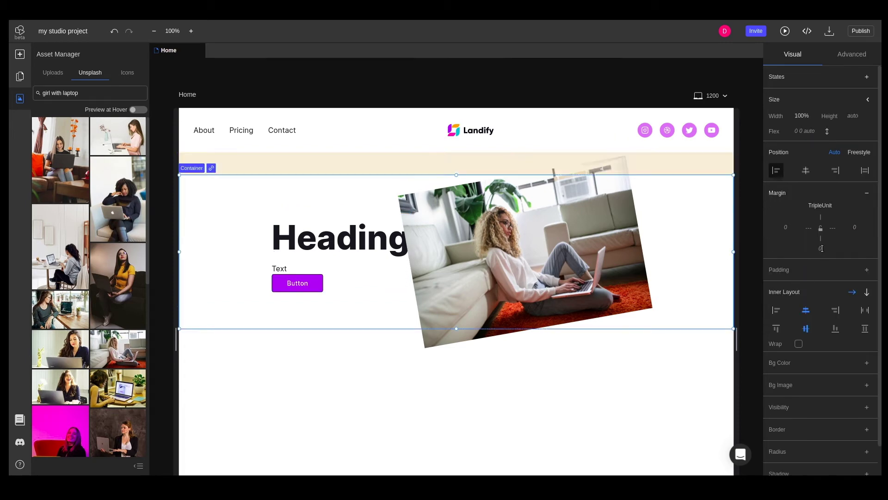
pyautogui.click(867, 270)
pyautogui.click(822, 282)
pyautogui.click(820, 314)
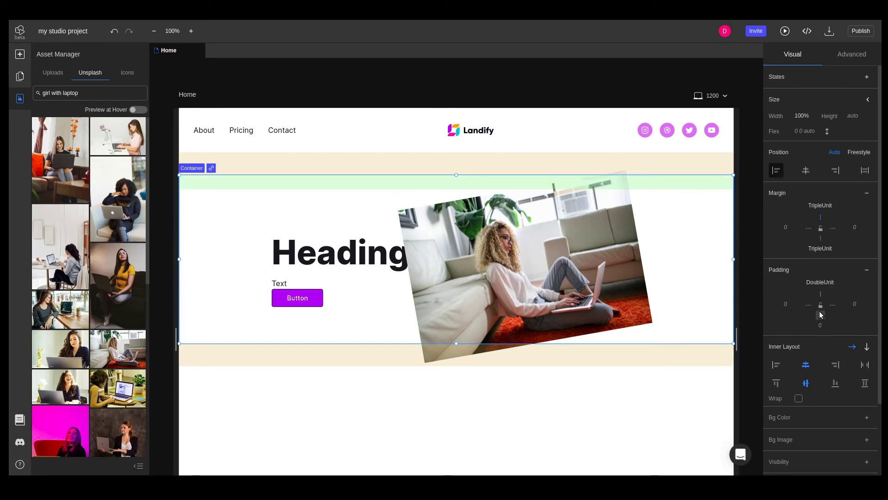
pyautogui.click(821, 305)
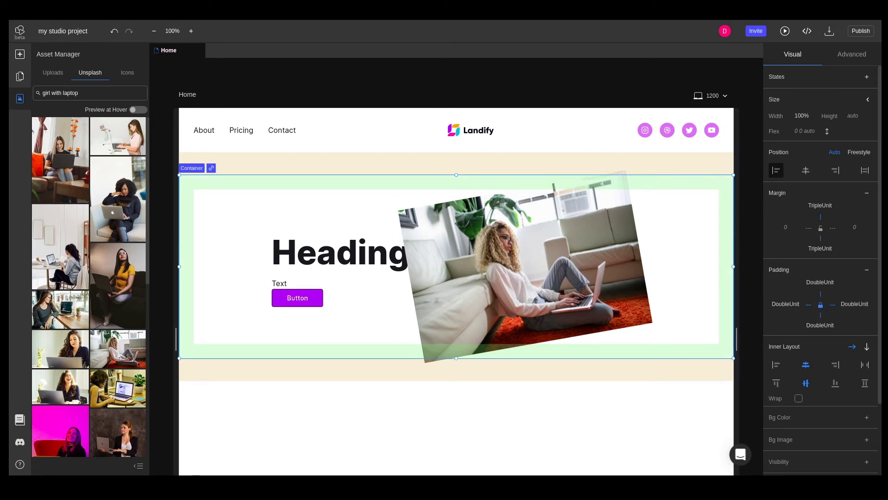
# Step: Paste 'Organise projects Get more done.' into the heading and give it a DoubleUnit bottom margin
pyautogui.doubleClick(340, 252)
pyautogui.write('Organise projects Get more done.')
pyautogui.click(867, 177)
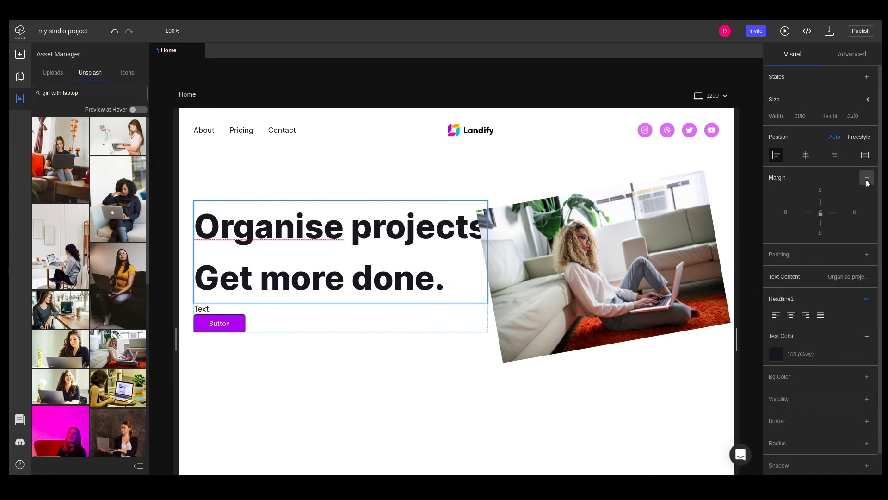
pyautogui.click(821, 233)
pyautogui.click(822, 272)
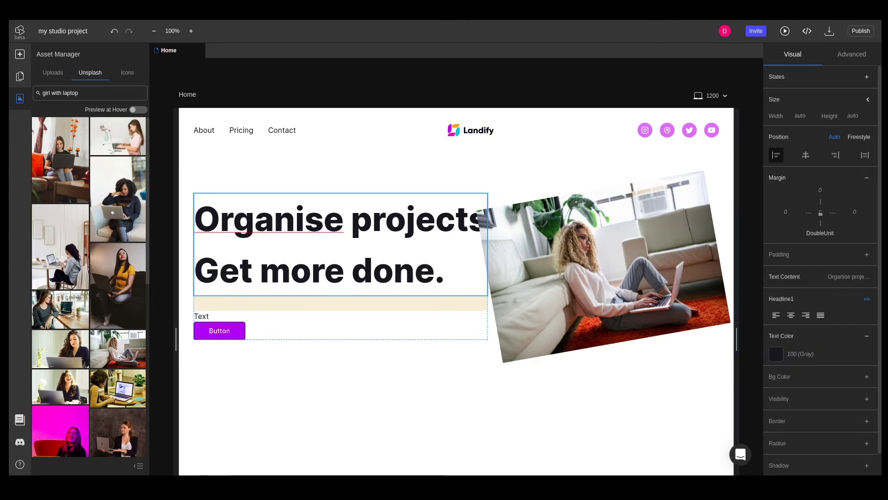
# Step: Replace the Text placeholder with a Lorem ipsum paragraph and add a DoubleUnit bottom margin
pyautogui.doubleClick(201, 316)
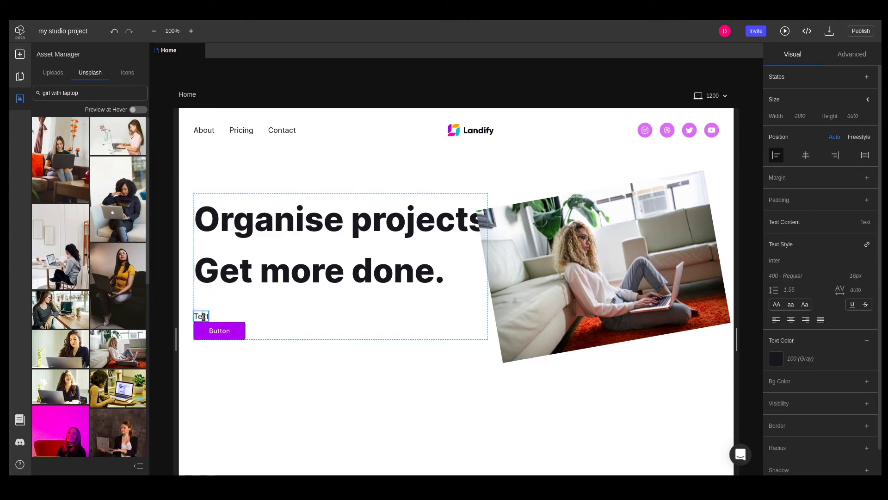
pyautogui.write('Lorem ipsum dolor sit amet, consectetur adipiscing elit. Nunc odio in et, lectus sit lorem id integer.')
pyautogui.click(867, 178)
pyautogui.click(821, 233)
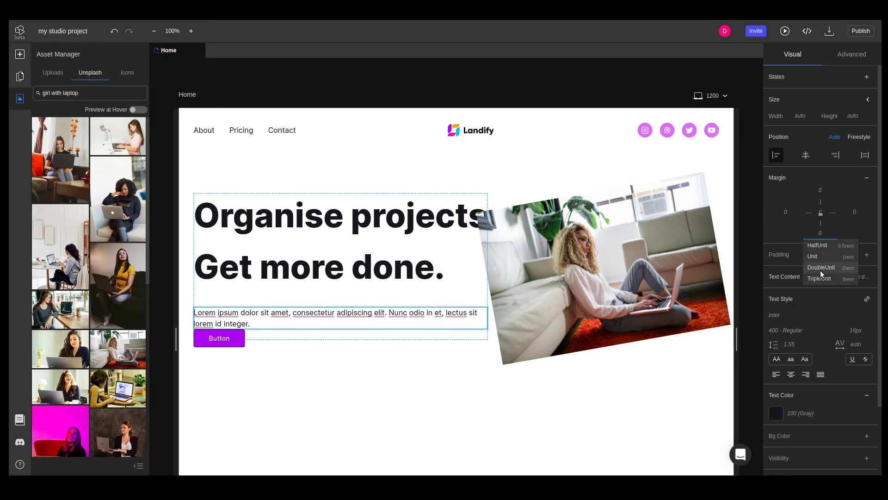
pyautogui.click(820, 270)
# Step: Relabel the button 'Get Started'
pyautogui.click(220, 353)
pyautogui.doubleClick(221, 353)
pyautogui.write('Get St')
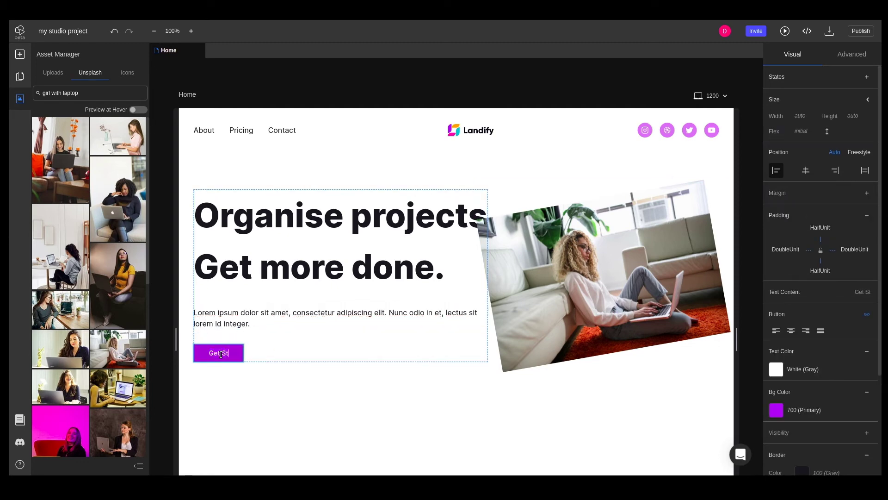
pyautogui.write('arted')
# Step: Give the photo a -3rem top margin and a double-unit right margin
pyautogui.click(648, 268)
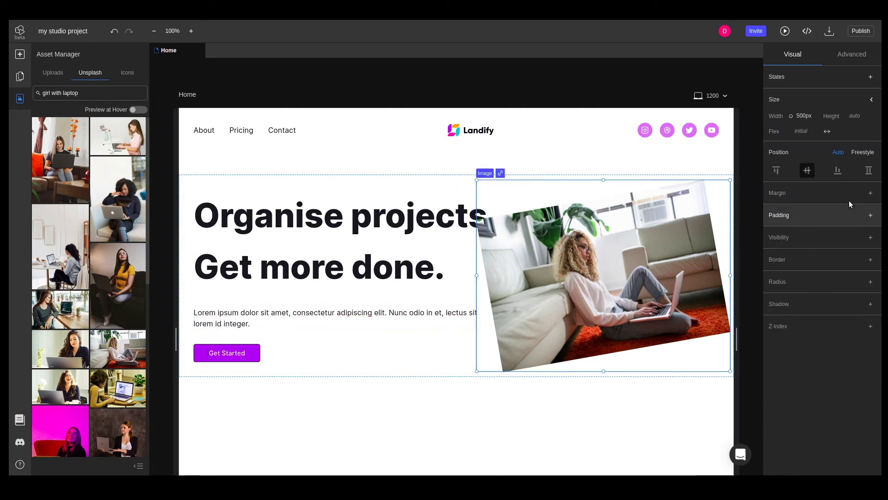
pyautogui.click(846, 193)
pyautogui.click(820, 204)
pyautogui.write('-3rem')
pyautogui.press('Tab')
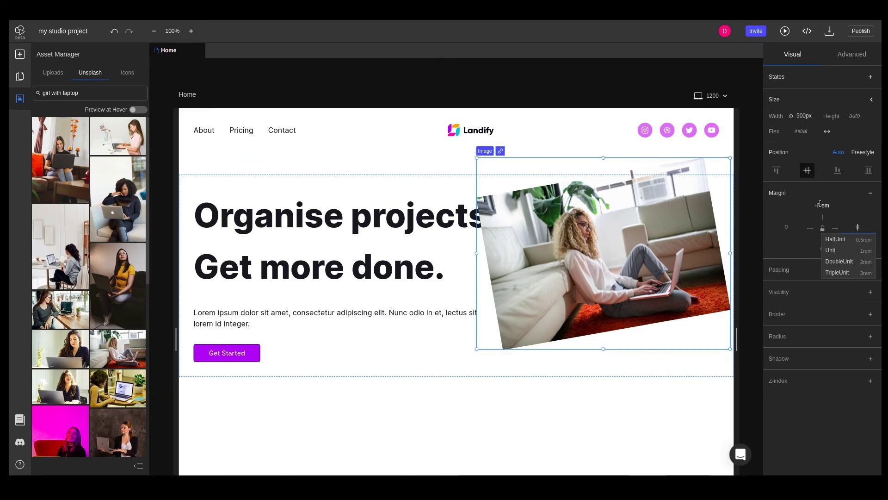
pyautogui.press('Down')
pyautogui.press('Down')
pyautogui.press('Down')
pyautogui.press('Return')
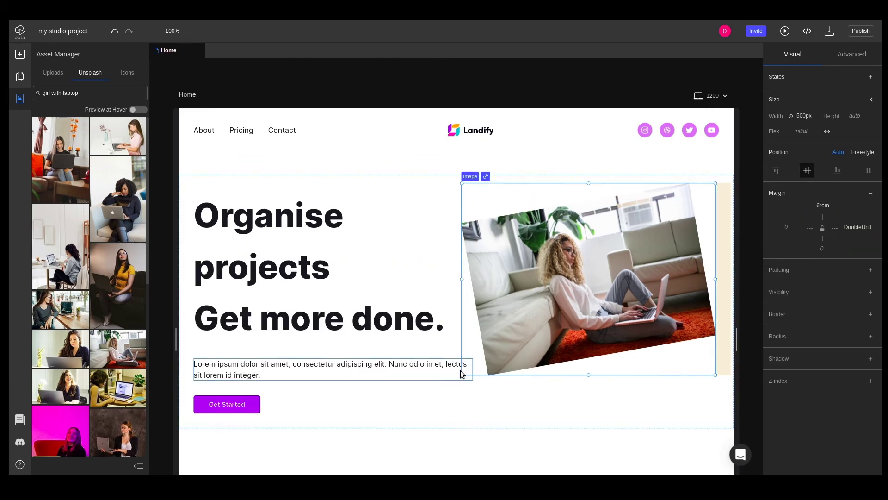
pyautogui.click(457, 420)
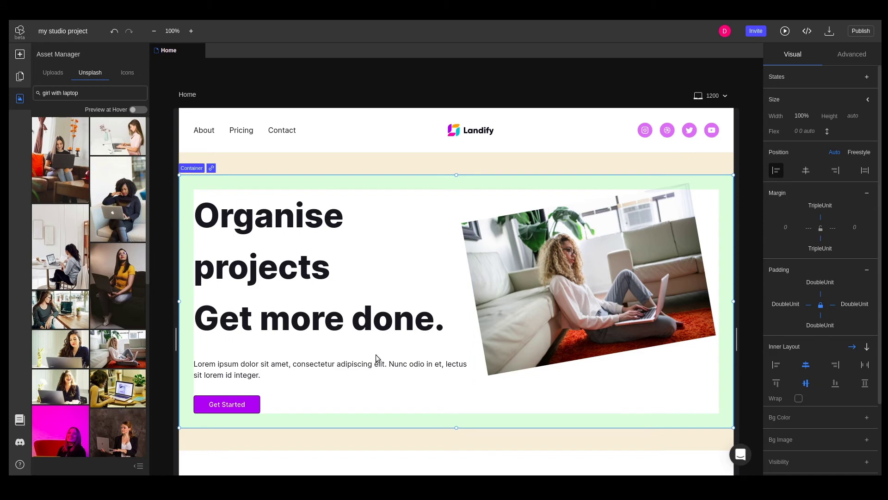
# Step: Drop the three uploaded circle images into the hero, then freestyle-position the cyan and orange circles over the photo
pyautogui.click(53, 74)
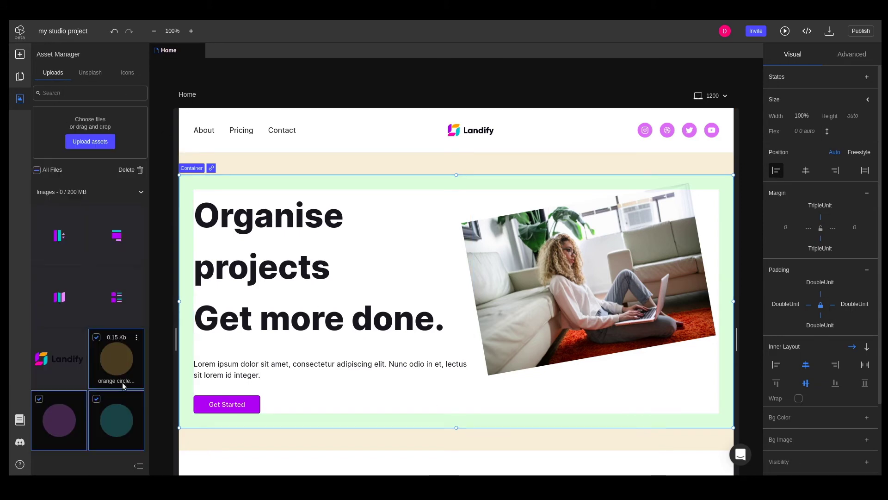
pyautogui.moveTo(127, 369); pyautogui.dragTo(77, 305)
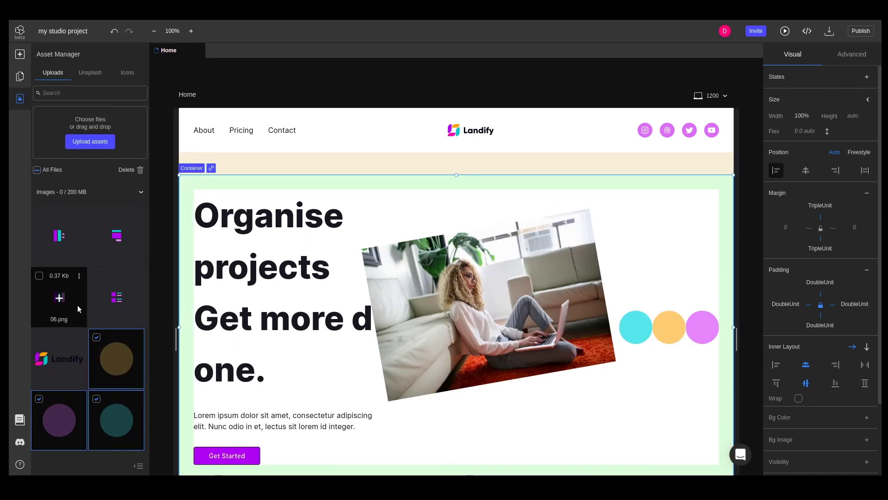
pyautogui.click(638, 328)
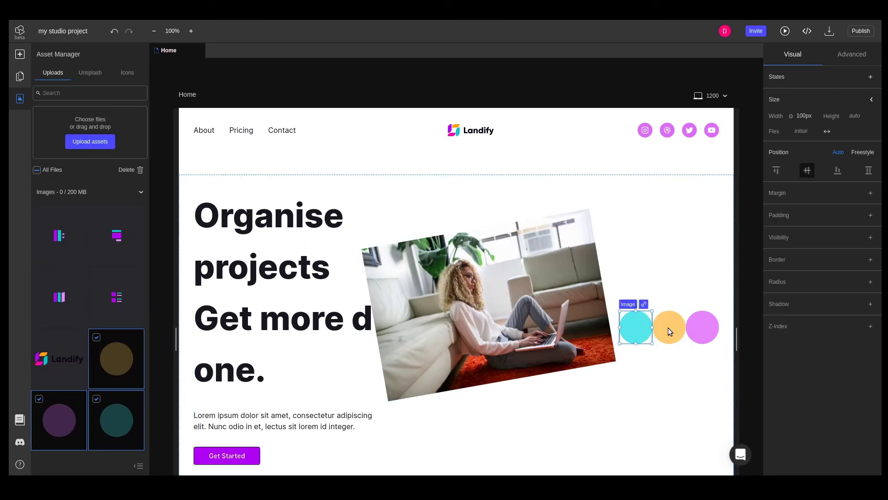
pyautogui.click(863, 152)
pyautogui.moveTo(622, 276); pyautogui.dragTo(542, 371)
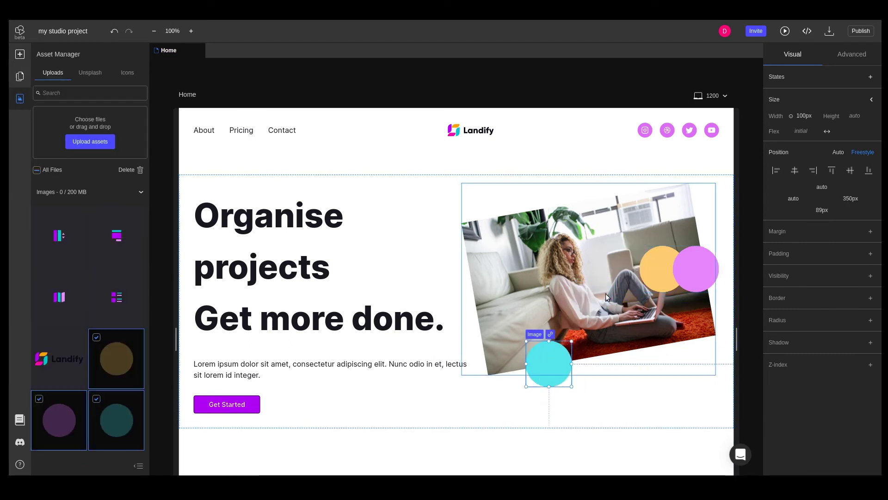
pyautogui.moveTo(657, 268); pyautogui.dragTo(471, 332)
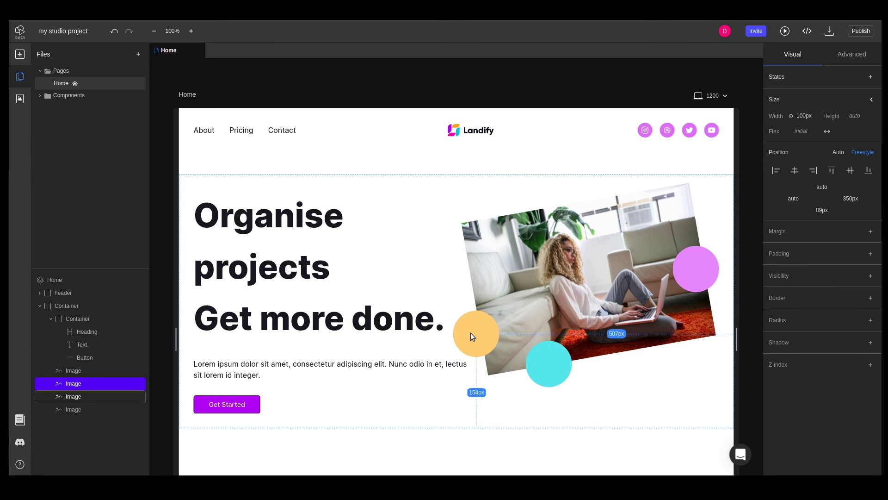
# Step: Set the pink circle to 700px wide and drag it to the hero's upper right
pyautogui.click(692, 270)
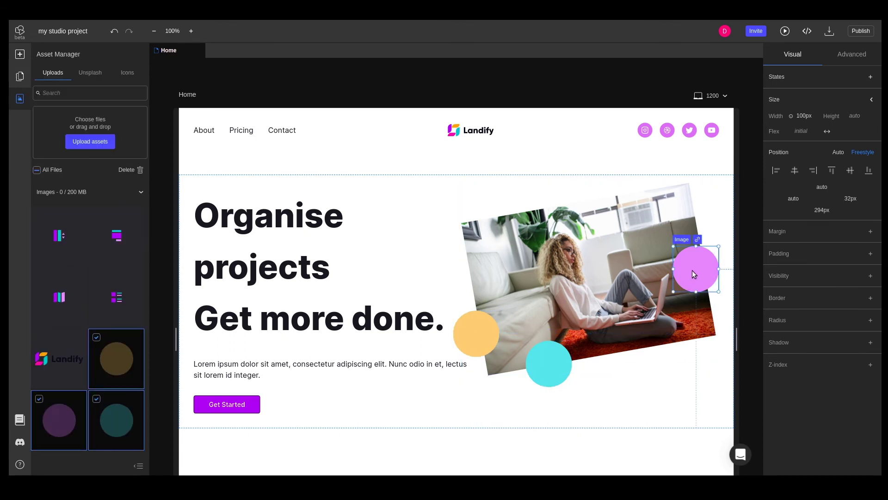
pyautogui.click(808, 117)
pyautogui.write('700')
pyautogui.press('Return')
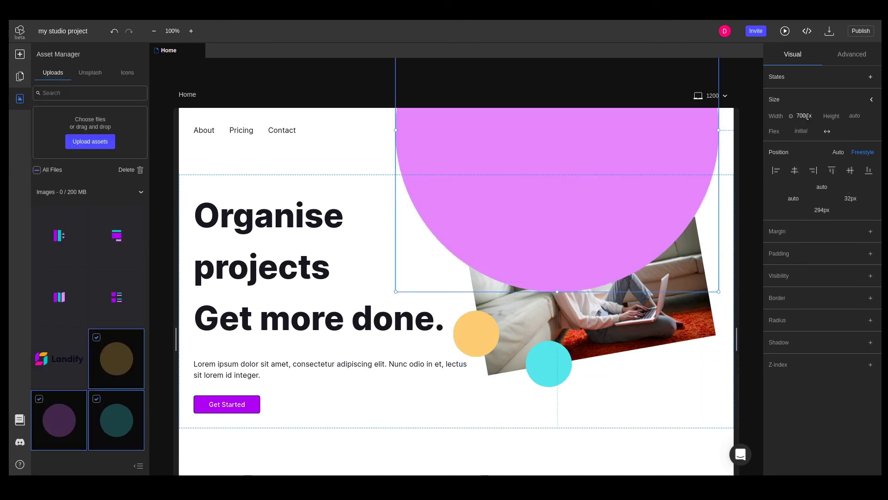
pyautogui.moveTo(559, 198); pyautogui.dragTo(659, 267)
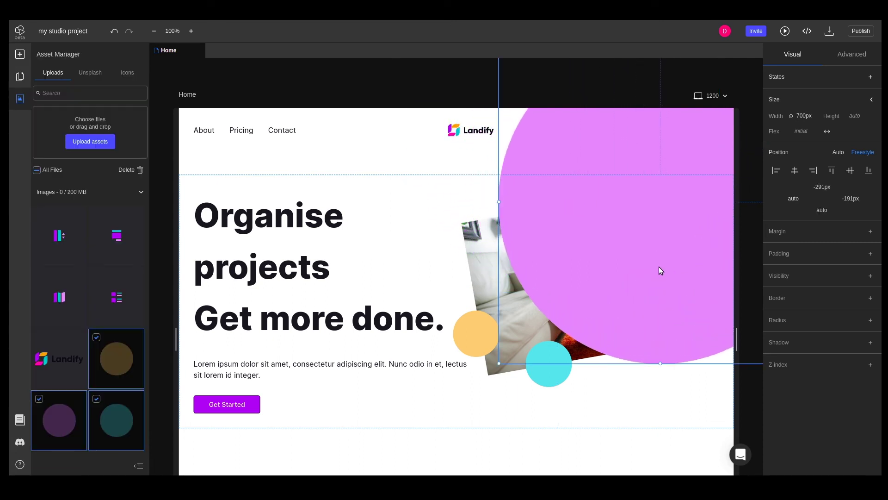
# Step: Raise the photo and header above the pink circle with z-index 100
pyautogui.click(477, 243)
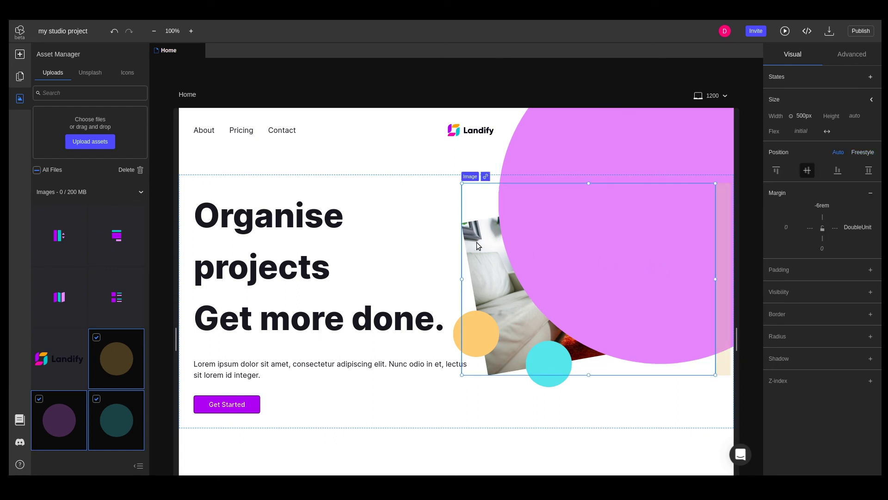
pyautogui.keyDown('shift'); pyautogui.click(401, 137); pyautogui.keyUp('shift')
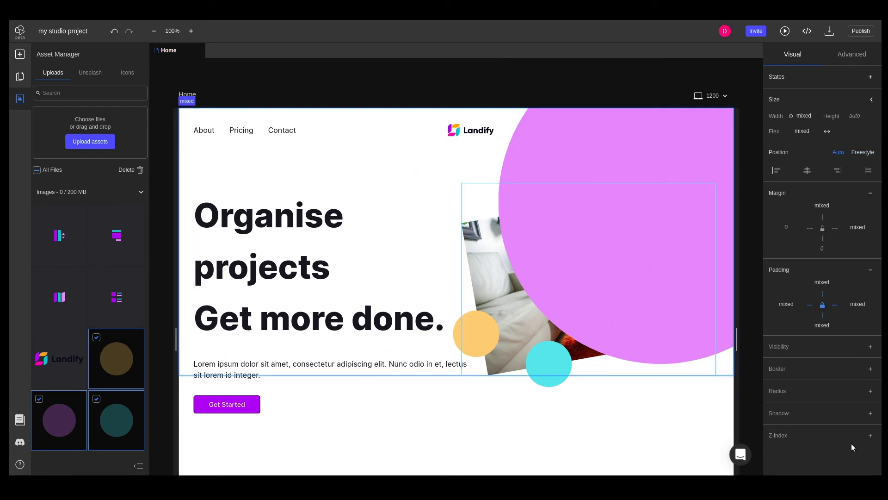
pyautogui.click(871, 435)
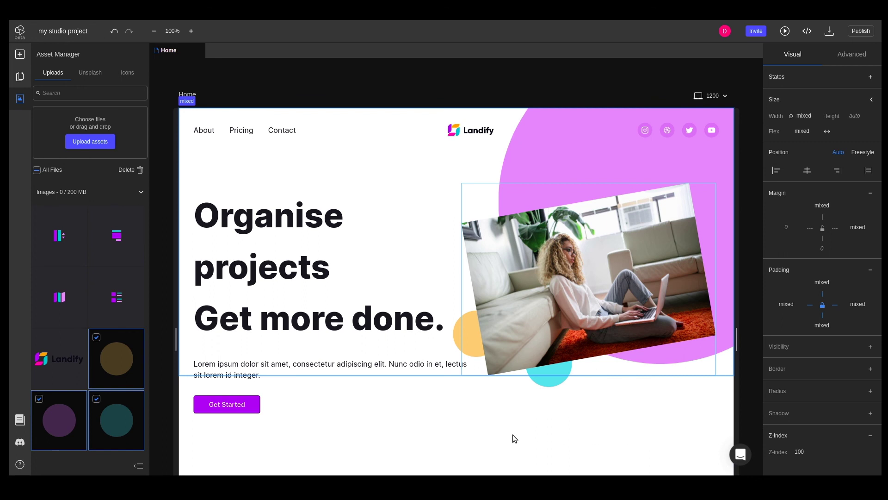
pyautogui.click(501, 434)
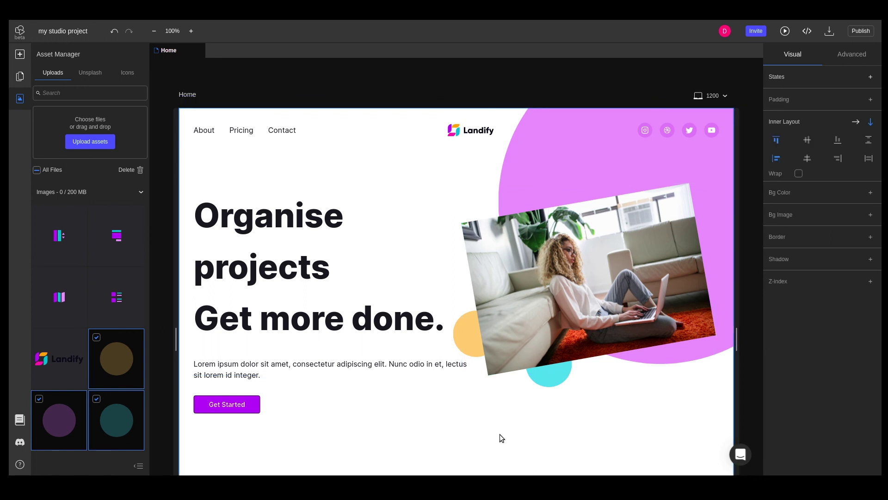